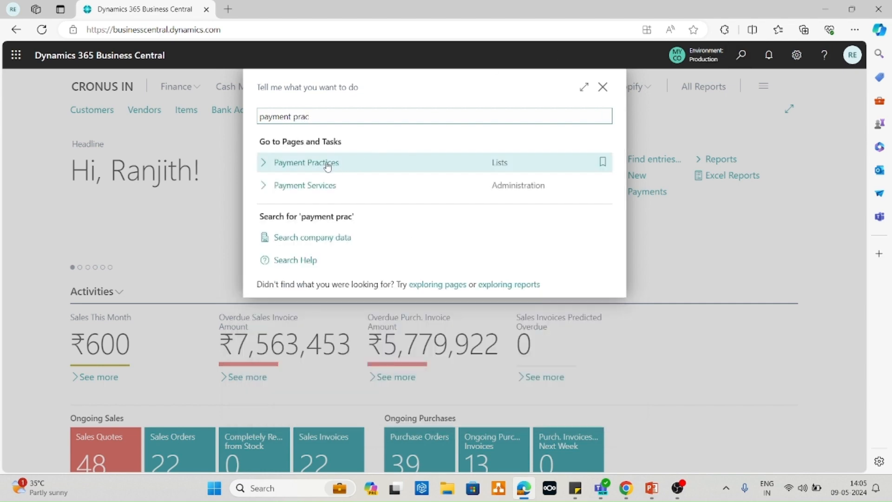
Open payment practice 1 from the Payment Practices list and make it editable.
{"action": "left_click", "coordinate": [327, 164]}
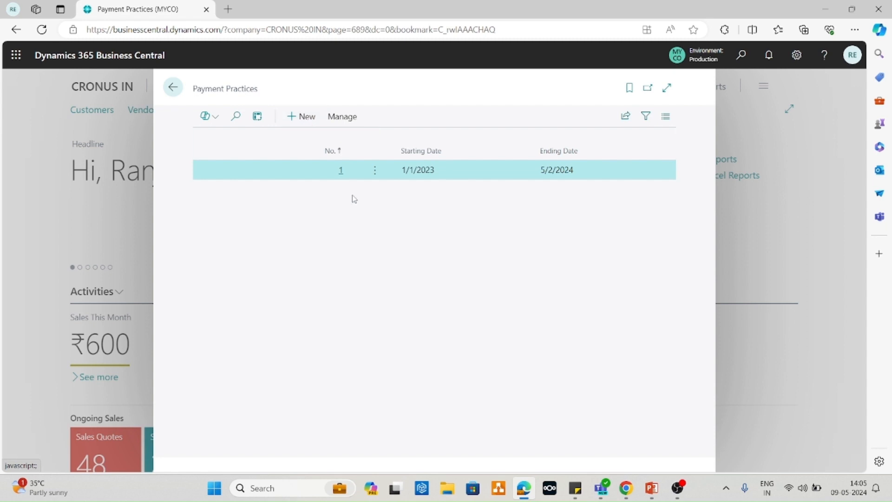
{"action": "left_click", "coordinate": [342, 173]}
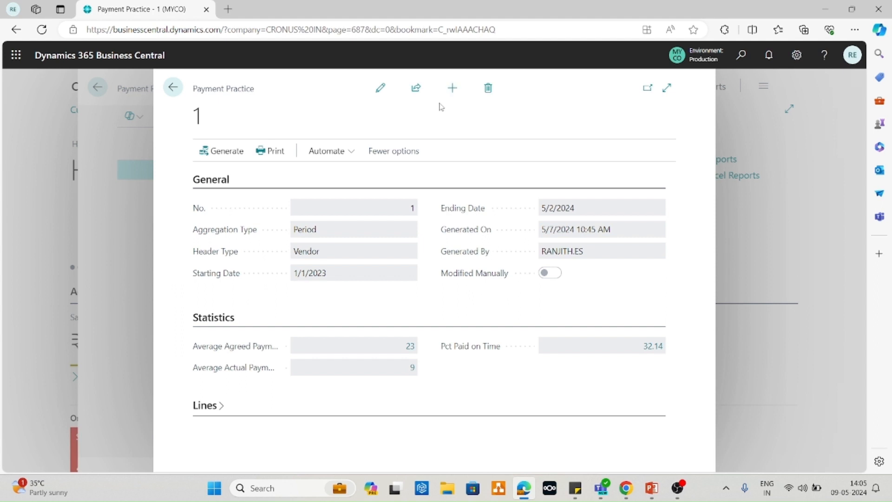
{"action": "left_click", "coordinate": [380, 88]}
{"action": "left_click", "coordinate": [322, 211]}
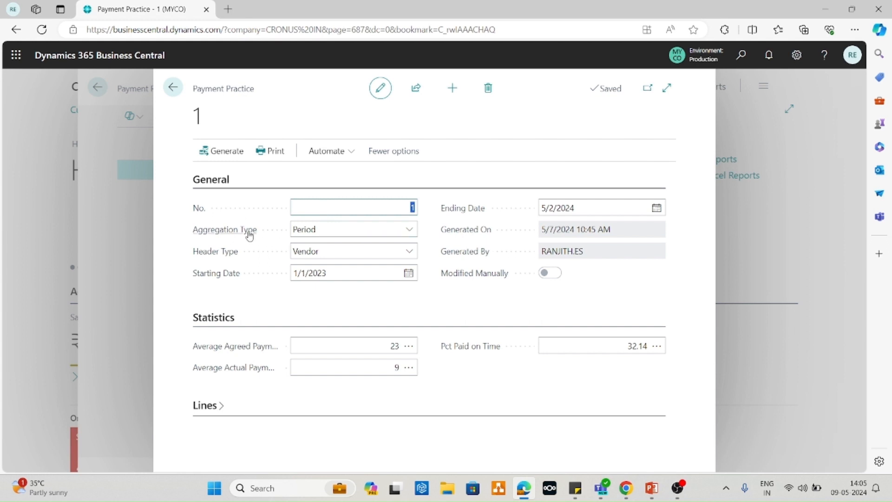
Examine the Aggregation Type and Header Type options, the starting and ending dates, and the average payment period statistics.
{"action": "left_click", "coordinate": [413, 230]}
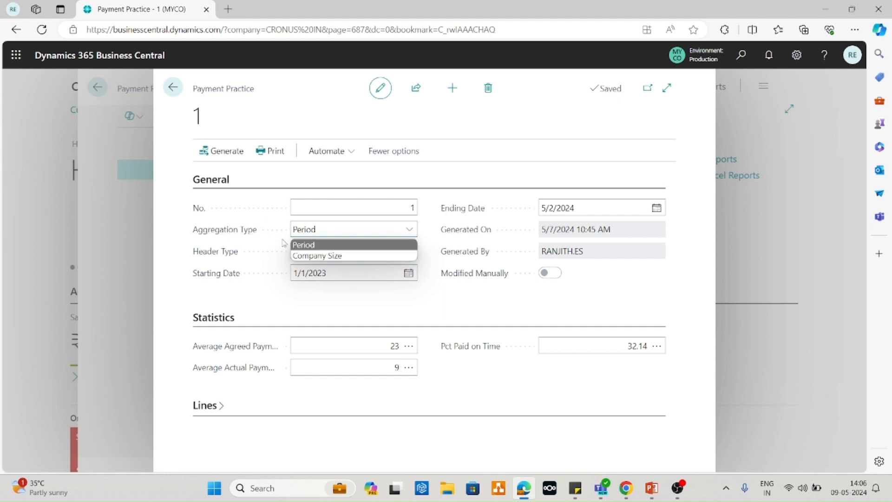
{"action": "left_click", "coordinate": [489, 310]}
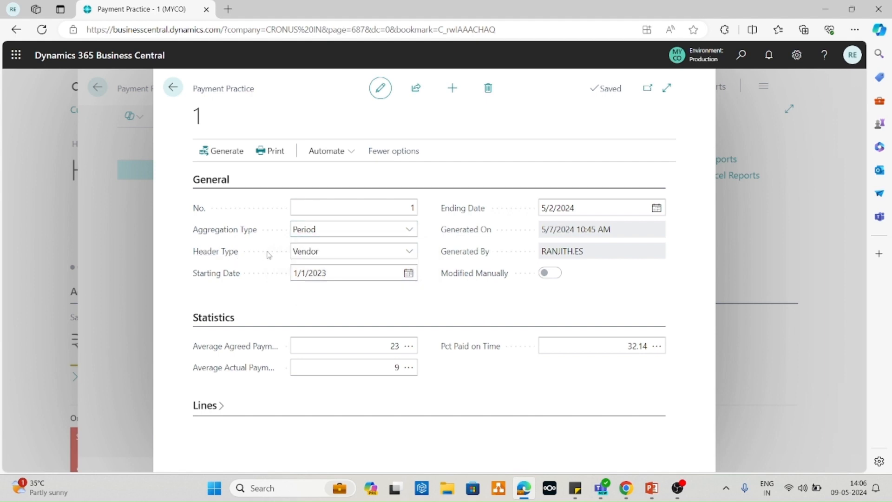
{"action": "left_click", "coordinate": [336, 253]}
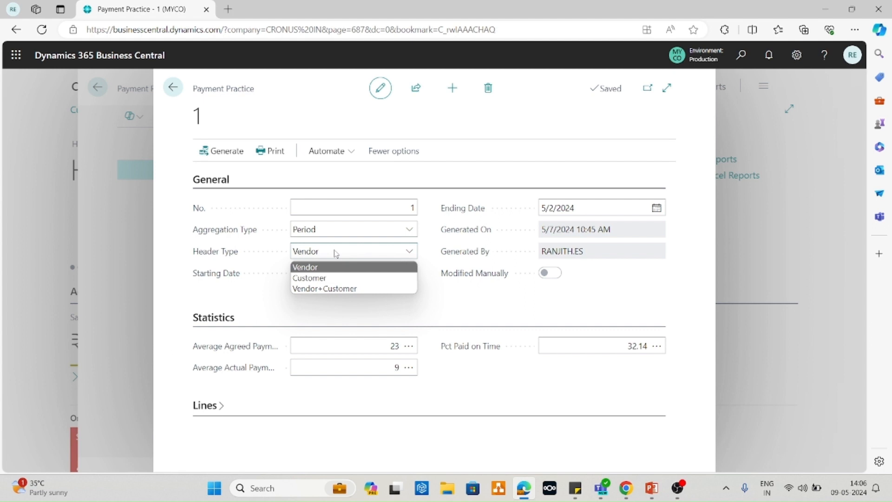
{"action": "left_click", "coordinate": [451, 313]}
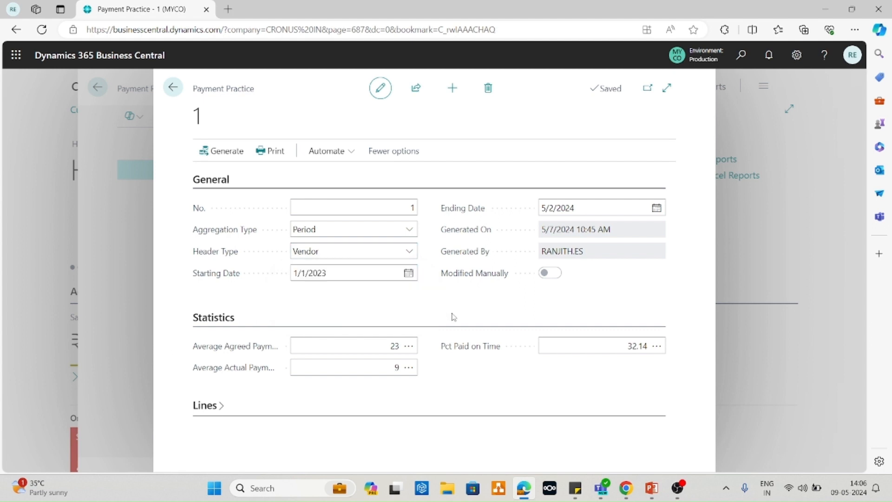
{"action": "left_click", "coordinate": [351, 274]}
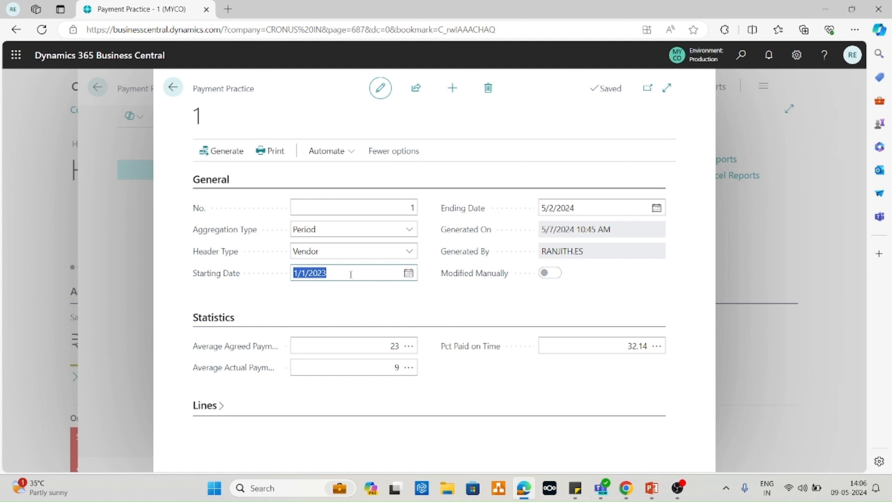
{"action": "left_click", "coordinate": [587, 200]}
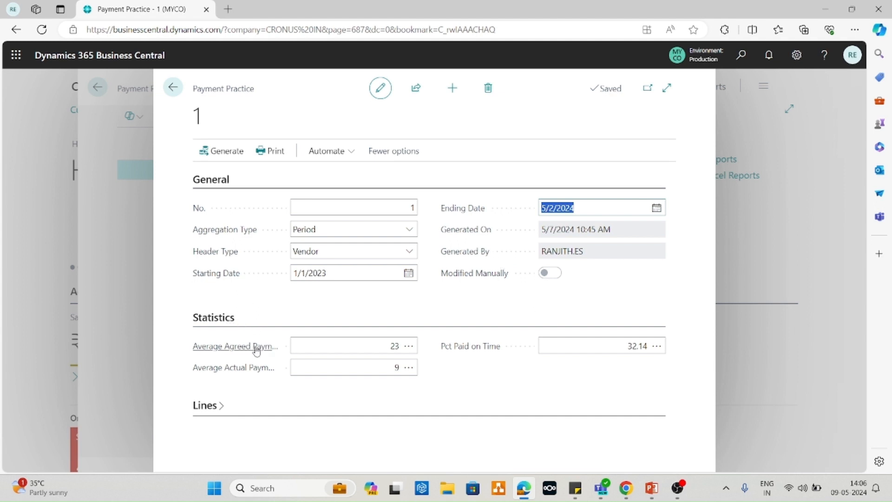
{"action": "mouse_move", "coordinate": [242, 354]}
{"action": "mouse_move", "coordinate": [248, 375]}
Review the available Aggregation Type and Header Type choices once more without changing either one.
{"action": "left_click", "coordinate": [311, 234]}
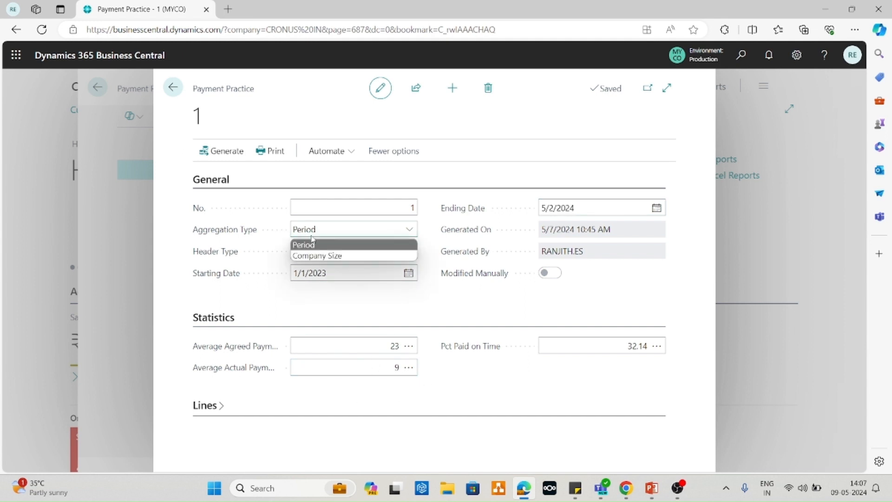
{"action": "left_click_drag", "start_coordinate": [291, 305], "coordinate": [310, 256]}
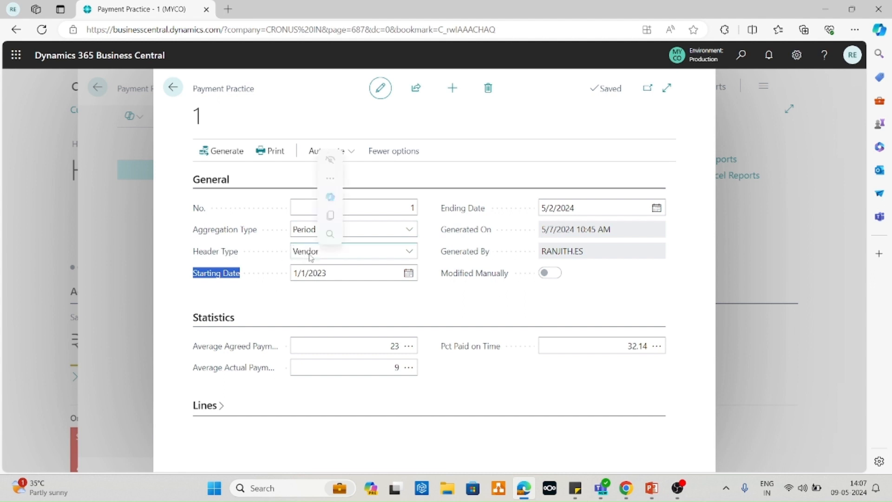
{"action": "left_click", "coordinate": [311, 256]}
{"action": "left_click", "coordinate": [277, 319]}
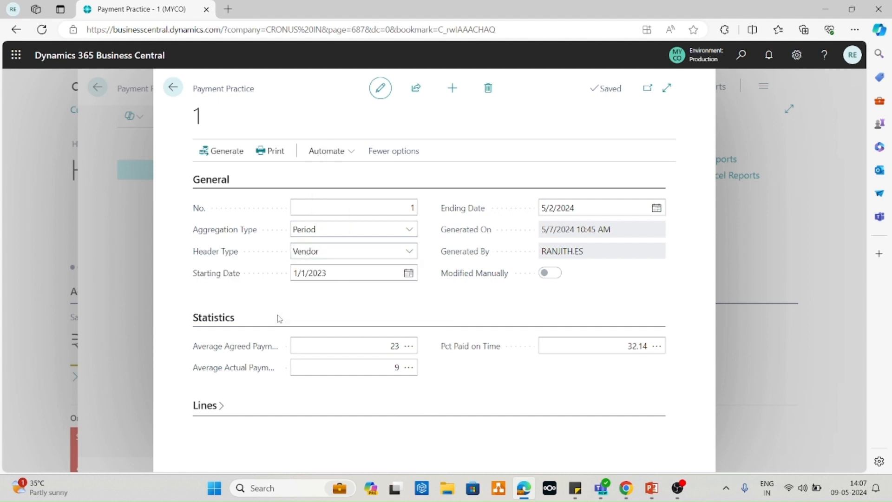
{"action": "left_click", "coordinate": [329, 230]}
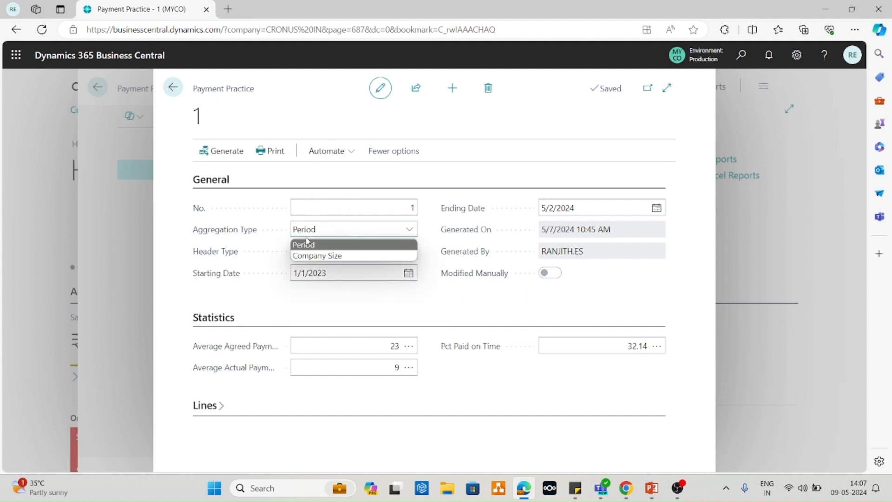
{"action": "left_click", "coordinate": [310, 312]}
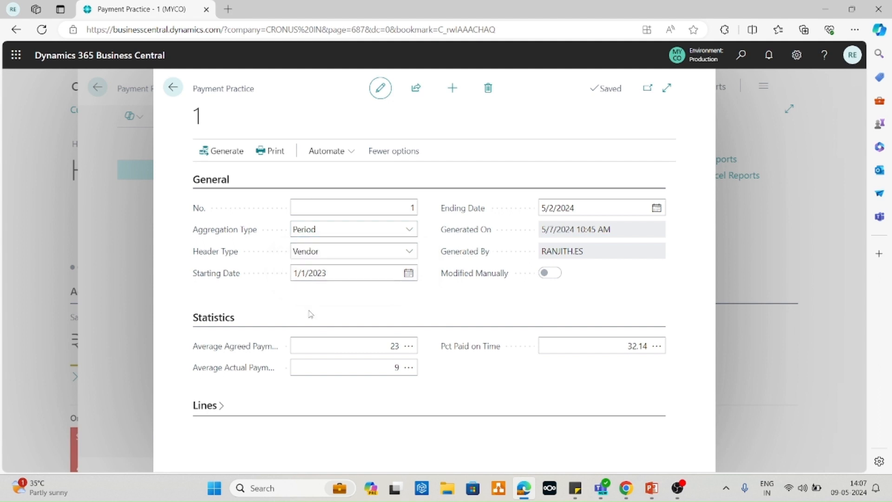
{"action": "left_click", "coordinate": [321, 252]}
{"action": "left_click", "coordinate": [373, 320]}
Generate the payment practice for Period and Vendor, agree to replace the existing lines, and expand the Lines section.
{"action": "left_click", "coordinate": [227, 153]}
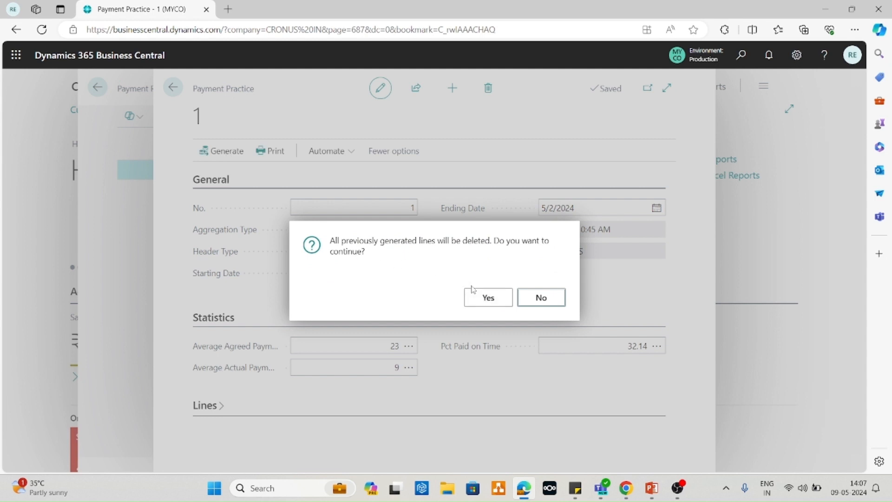
{"action": "left_click", "coordinate": [489, 300]}
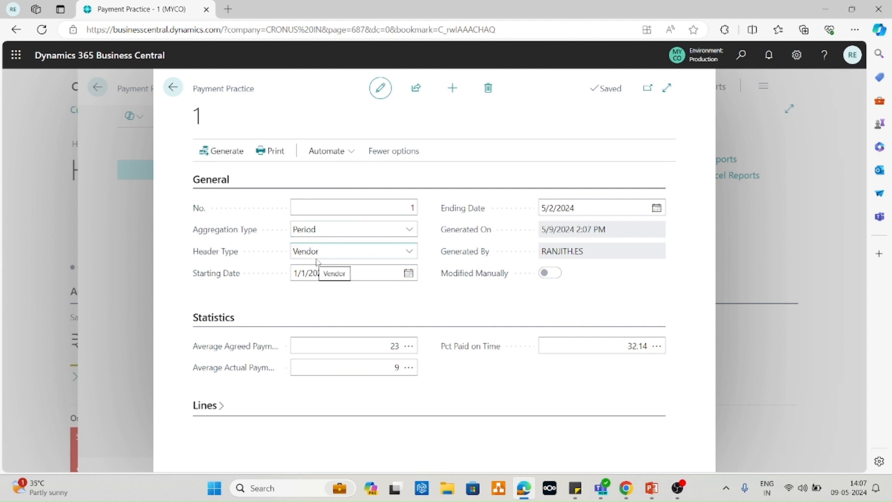
{"action": "left_click", "coordinate": [204, 407]}
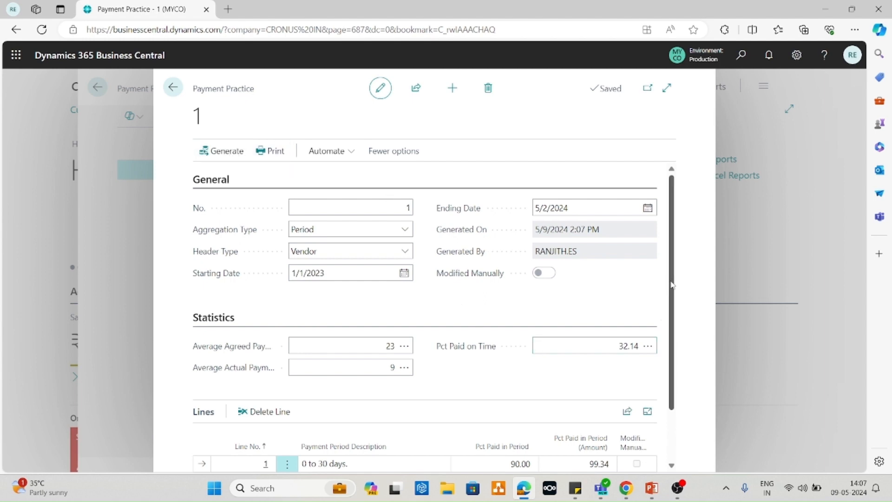
{"action": "scroll", "coordinate": [671, 284], "scroll_direction": "down", "scroll_amount": 2}
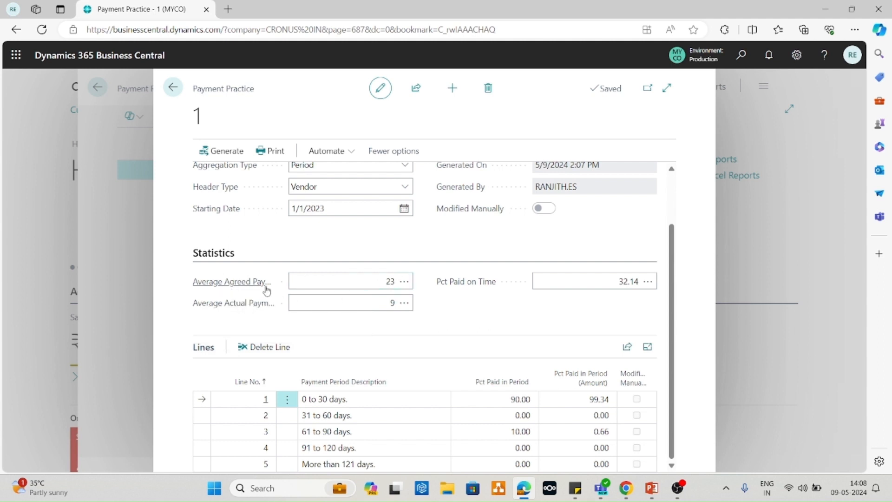
Inspect the invoice entries behind the average agreed payment period, and close the data list.
{"action": "mouse_move", "coordinate": [267, 291]}
{"action": "left_click", "coordinate": [390, 281]}
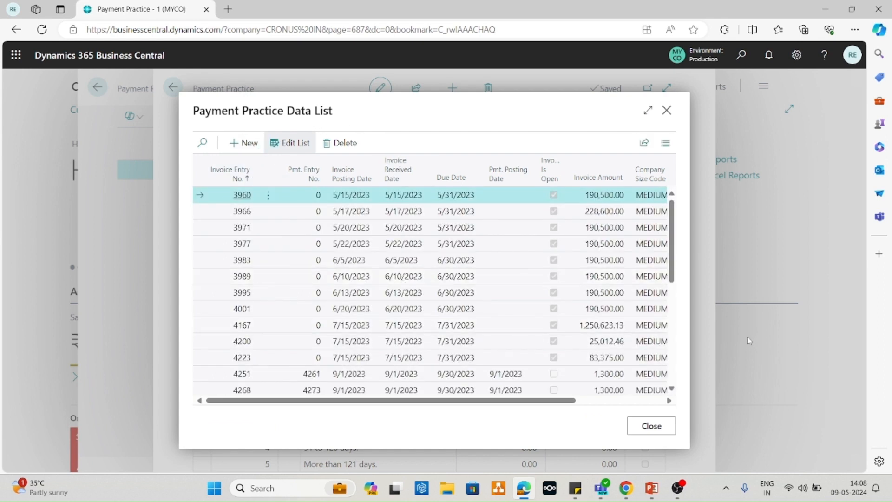
{"action": "scroll", "coordinate": [674, 368], "scroll_direction": "down", "scroll_amount": 5}
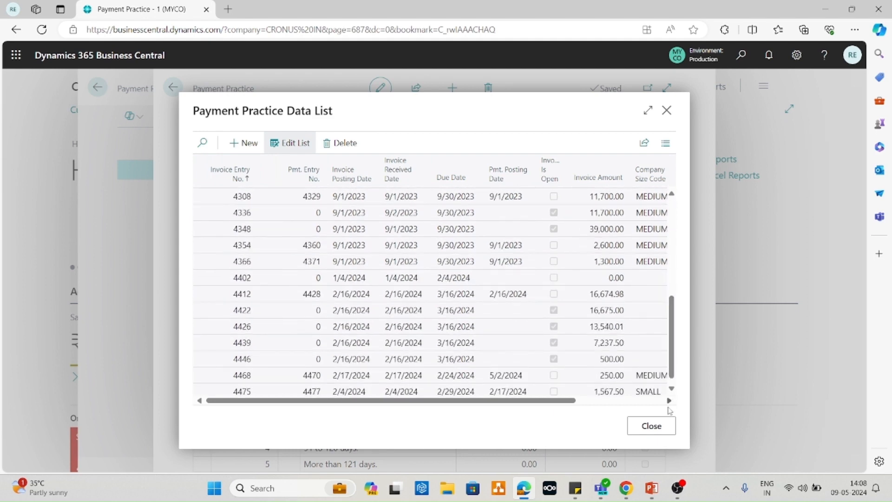
{"action": "left_click", "coordinate": [654, 425]}
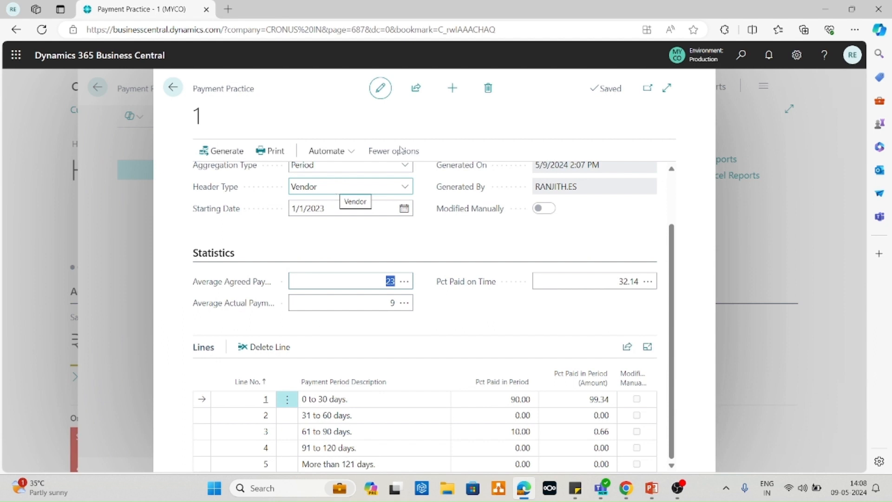
Print the period-based payment practice report, review the downloaded PDF, and close it.
{"action": "scroll", "coordinate": [675, 203], "scroll_direction": "up", "scroll_amount": 2}
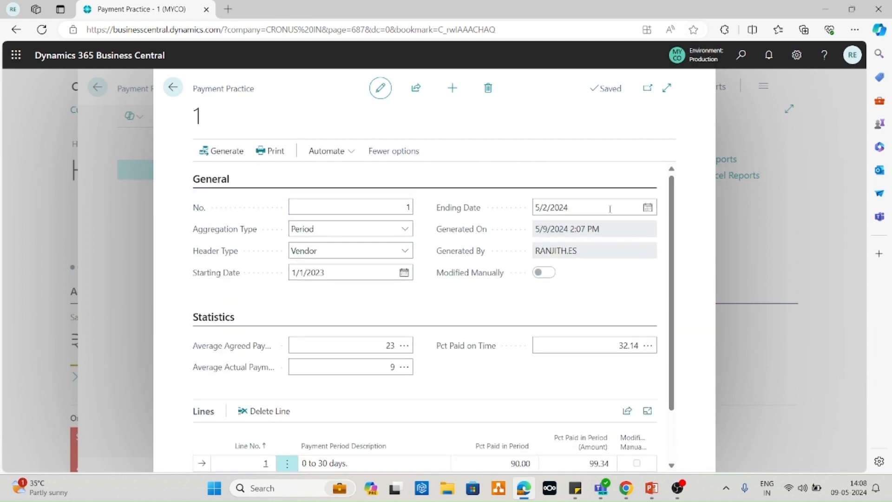
{"action": "left_click", "coordinate": [268, 156]}
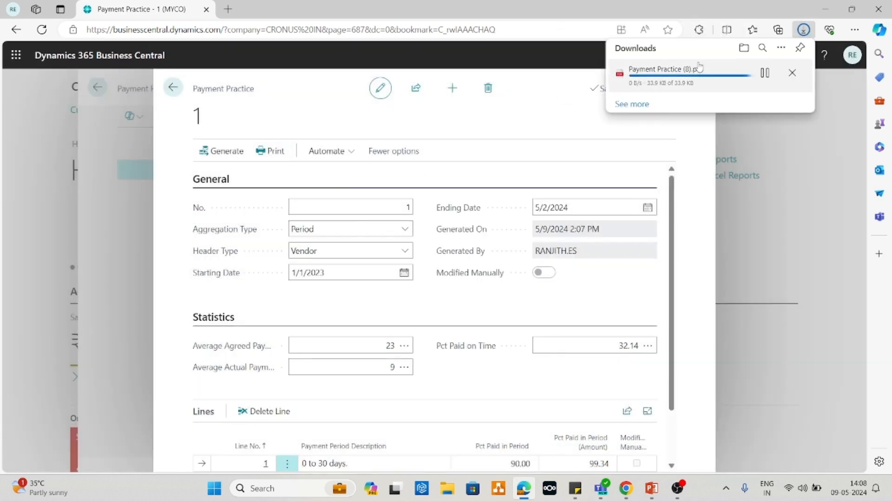
{"action": "left_click", "coordinate": [640, 79]}
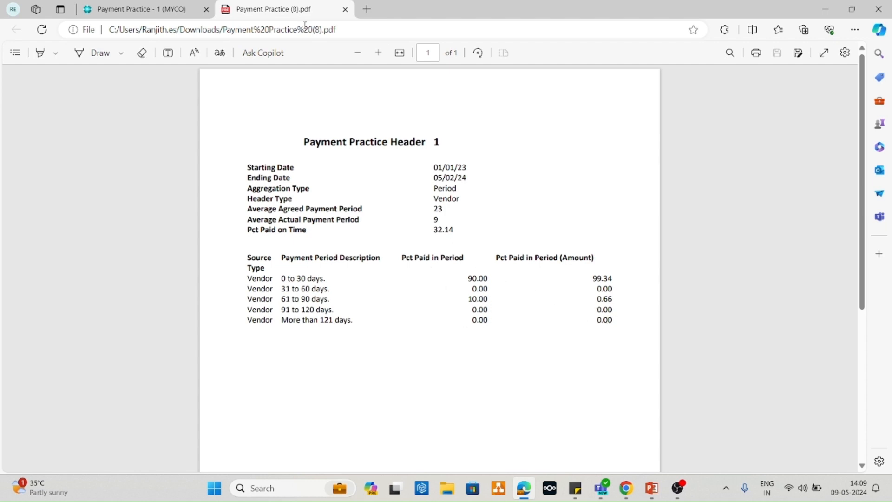
{"action": "left_click", "coordinate": [345, 10]}
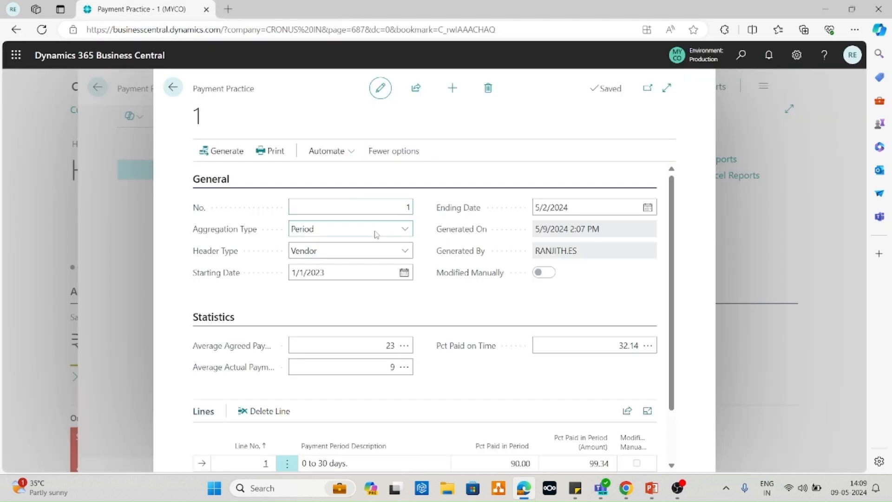
Set the payment practice's Aggregation Type to Company Size, accepting deletion of the existing lines.
{"action": "left_click", "coordinate": [405, 250]}
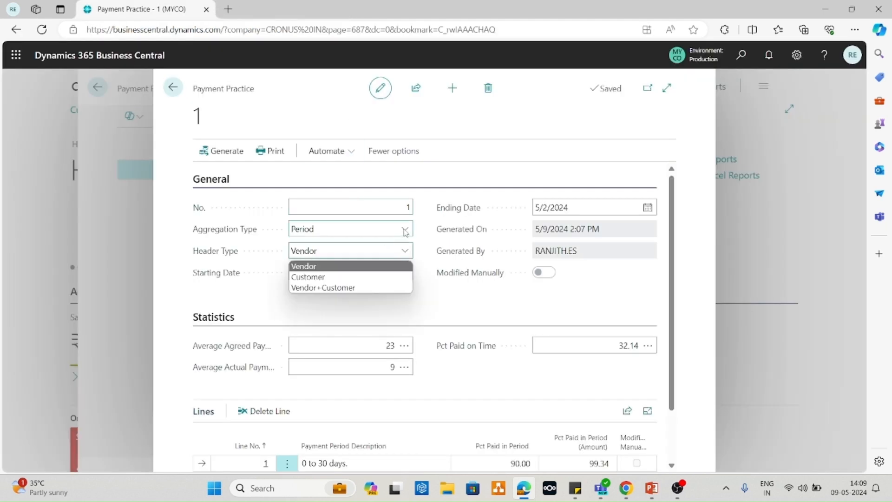
{"action": "left_click", "coordinate": [405, 231]}
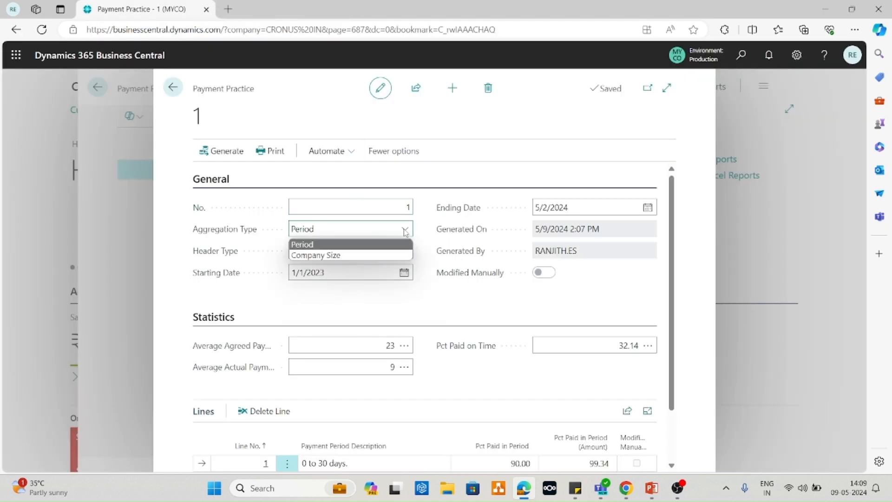
{"action": "left_click", "coordinate": [336, 256]}
{"action": "left_click", "coordinate": [487, 297]}
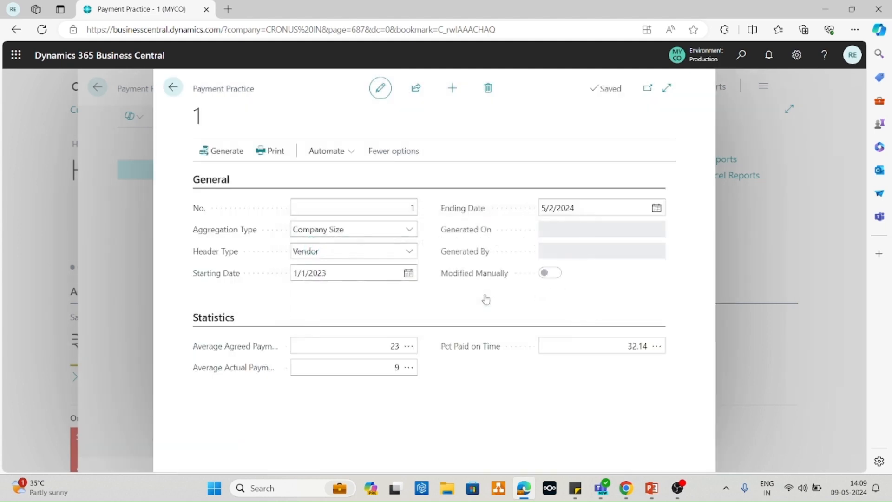
Generate the payment practice by company size and expand its lines for review.
{"action": "left_click", "coordinate": [224, 153]}
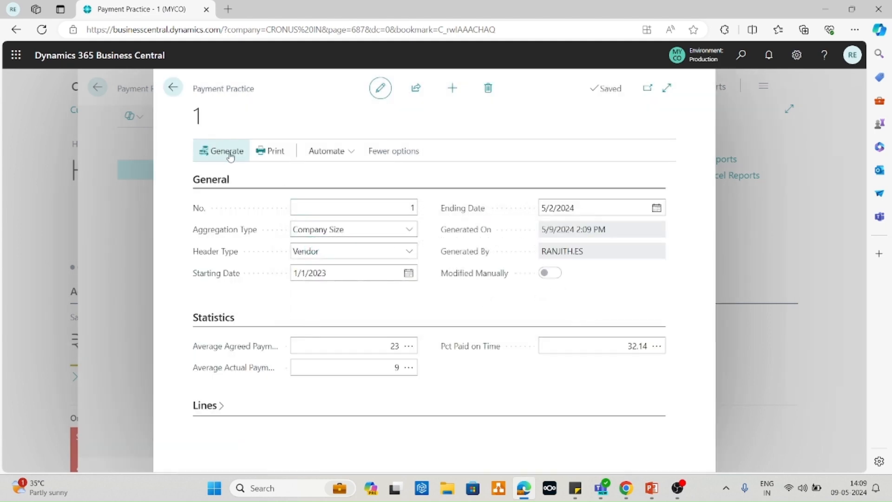
{"action": "left_click", "coordinate": [209, 407]}
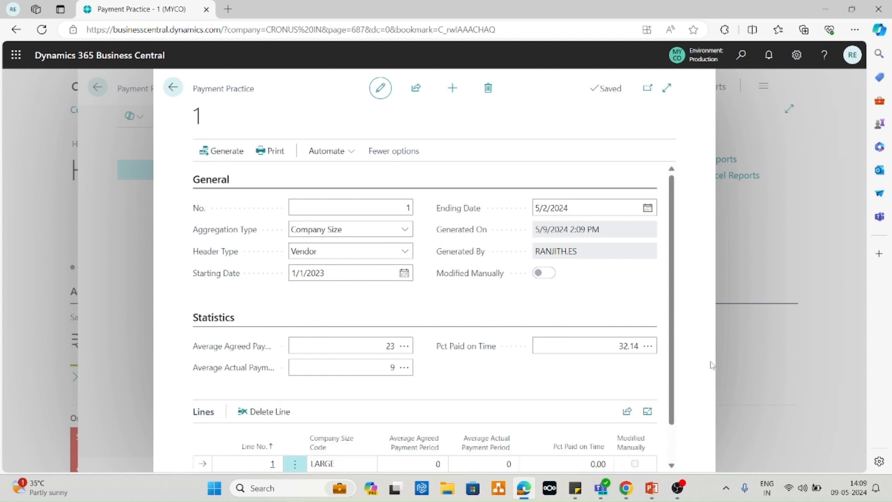
{"action": "scroll", "coordinate": [671, 410], "scroll_direction": "down", "scroll_amount": 2}
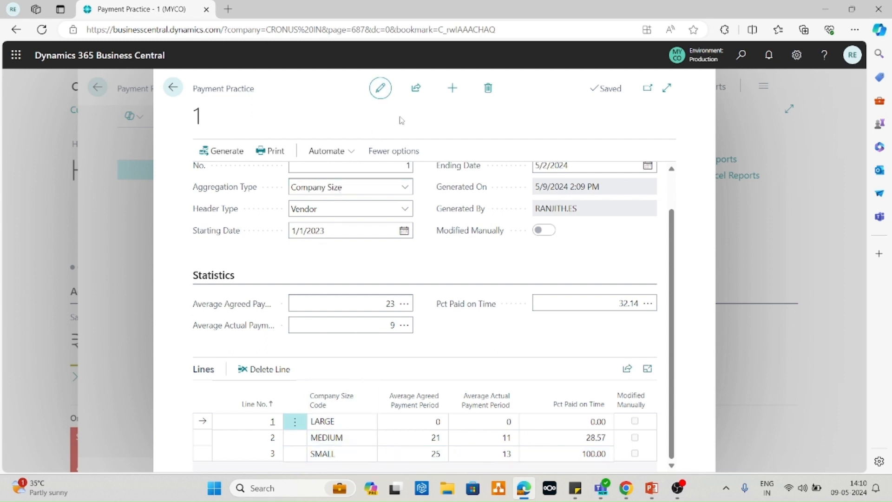
Print the company-size payment practice report, review the downloaded PDF, and close it.
{"action": "left_click", "coordinate": [274, 151]}
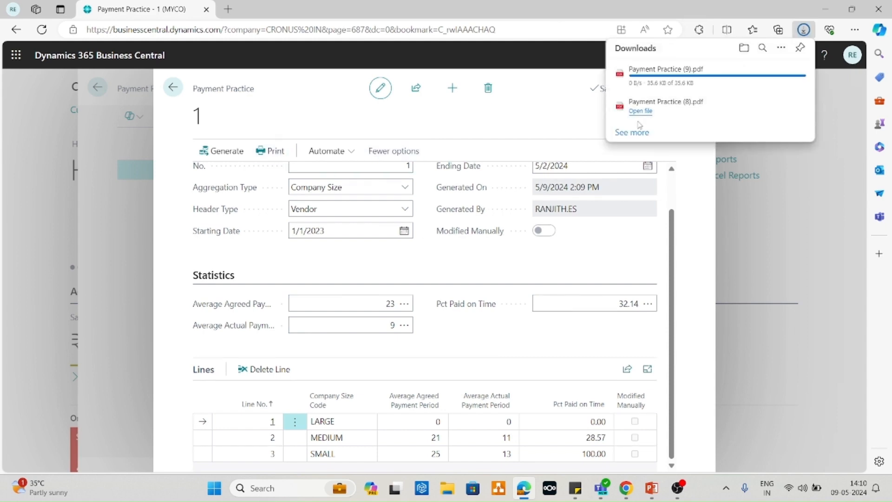
{"action": "left_click", "coordinate": [640, 79]}
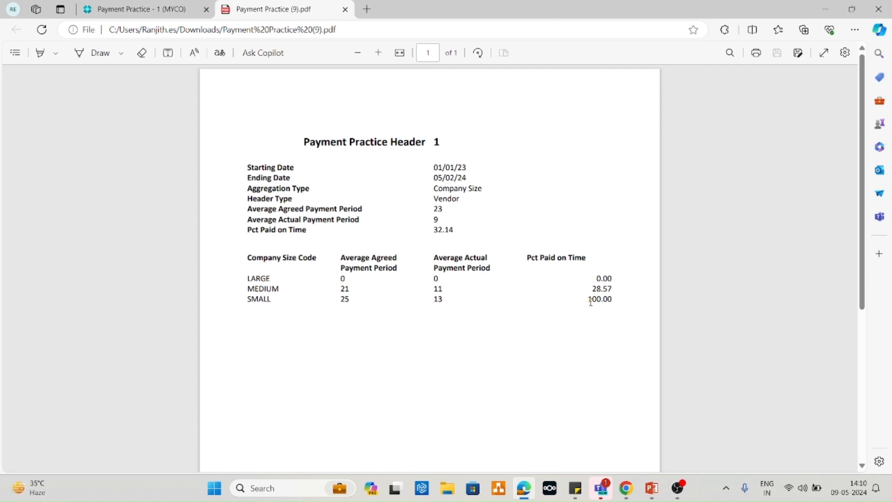
{"action": "left_click", "coordinate": [345, 10]}
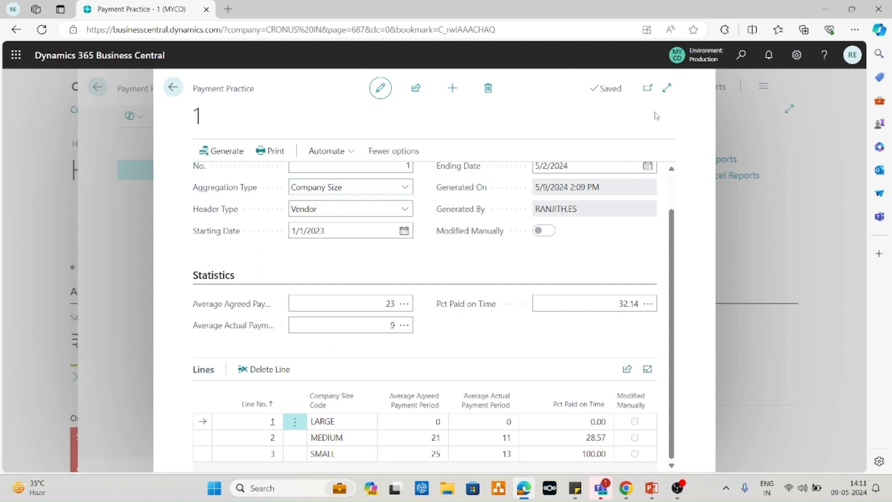
Find and open the Company Sizes list to review the defined size codes and their descriptions.
{"action": "left_click", "coordinate": [741, 55]}
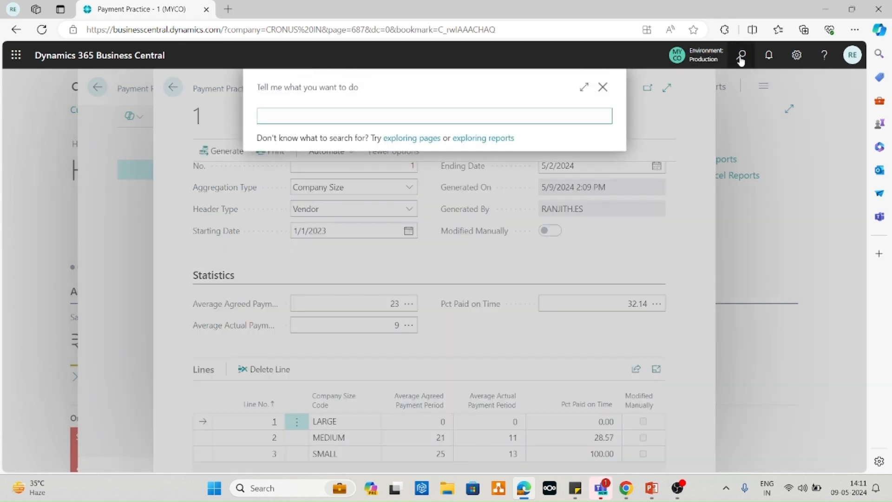
{"action": "type", "text": "company"}
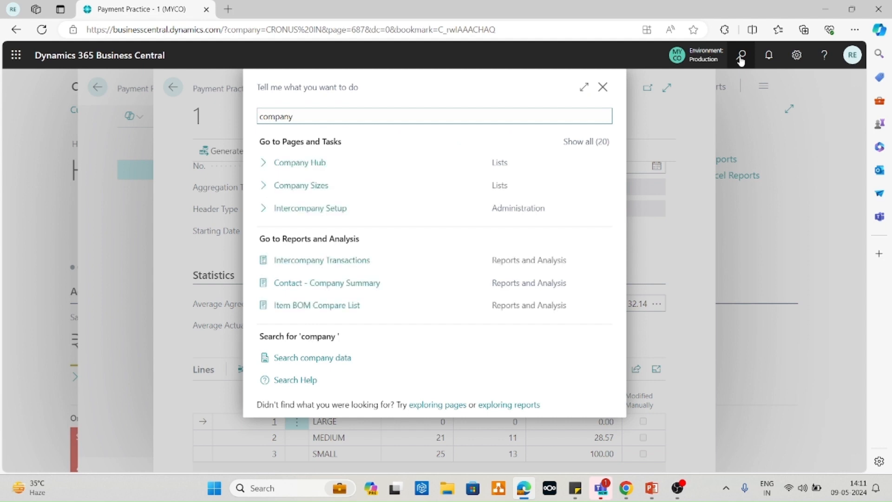
{"action": "left_click", "coordinate": [312, 189]}
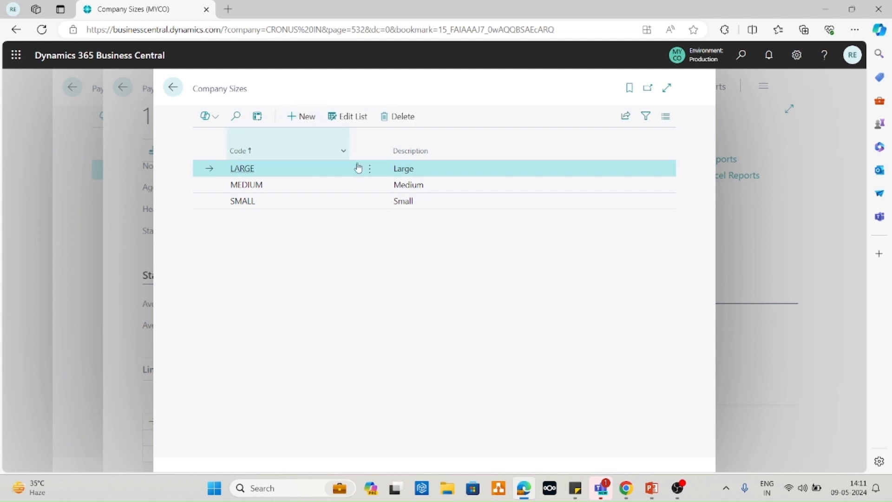
Open the London Postmaster vendor card from the Vendors list and examine the choices for its Company Size Code.
{"action": "left_click", "coordinate": [744, 56]}
{"action": "type", "text": "vendor"}
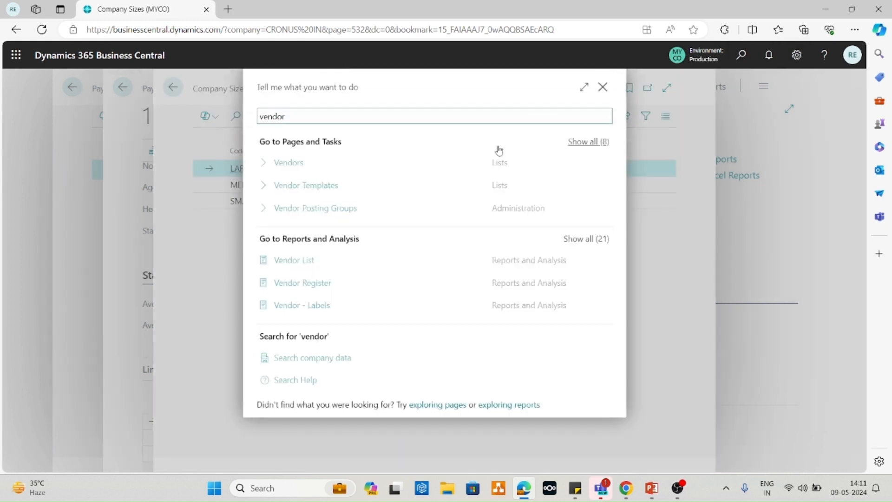
{"action": "left_click", "coordinate": [291, 169]}
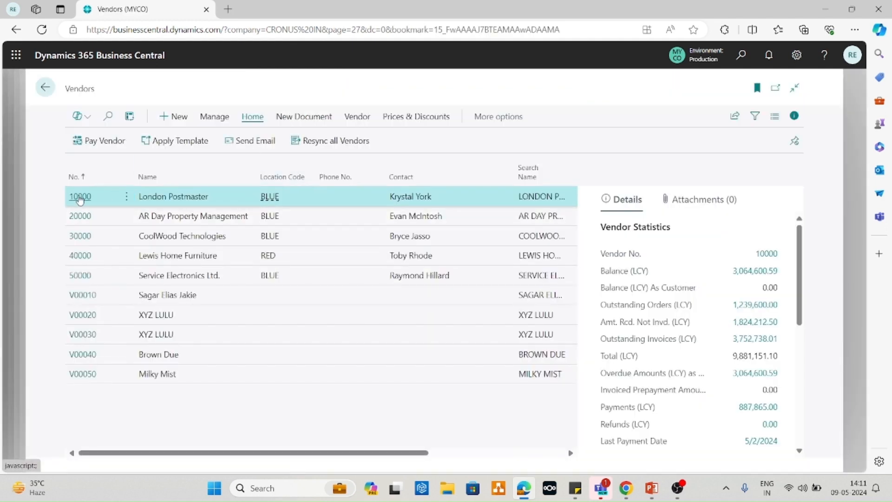
{"action": "left_click", "coordinate": [80, 197]}
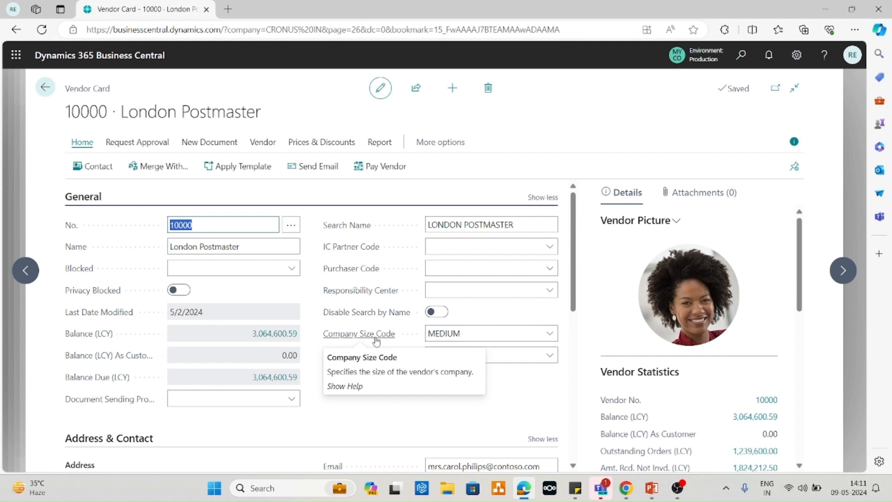
{"action": "left_click", "coordinate": [550, 335]}
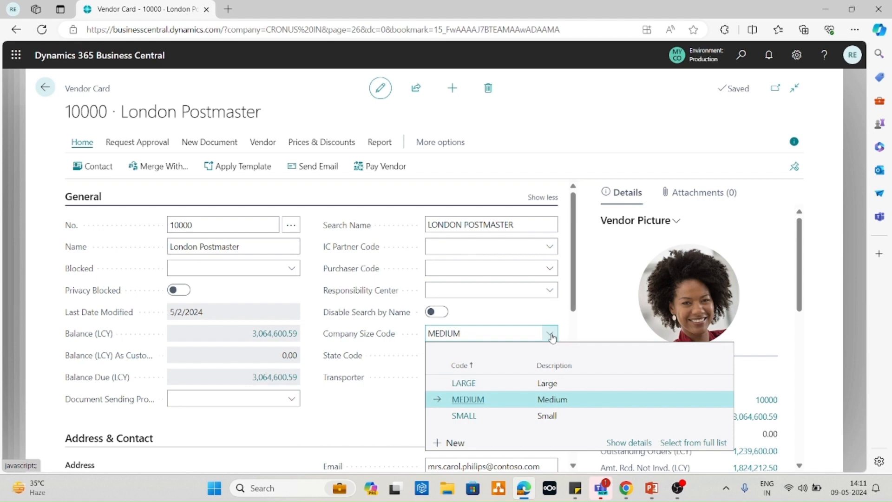
Close the vendor card, the Vendors list and the Company Sizes list to return to the payment practice.
{"action": "left_click", "coordinate": [45, 88]}
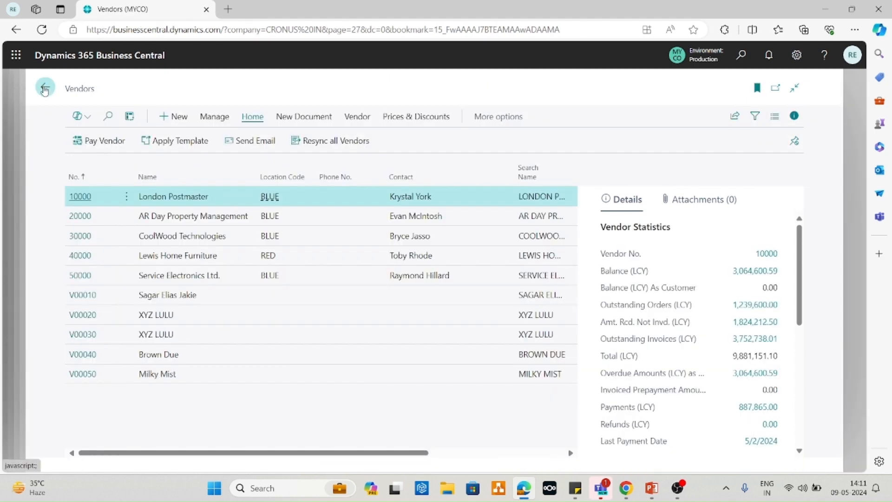
{"action": "left_click", "coordinate": [45, 88]}
{"action": "left_click", "coordinate": [173, 89]}
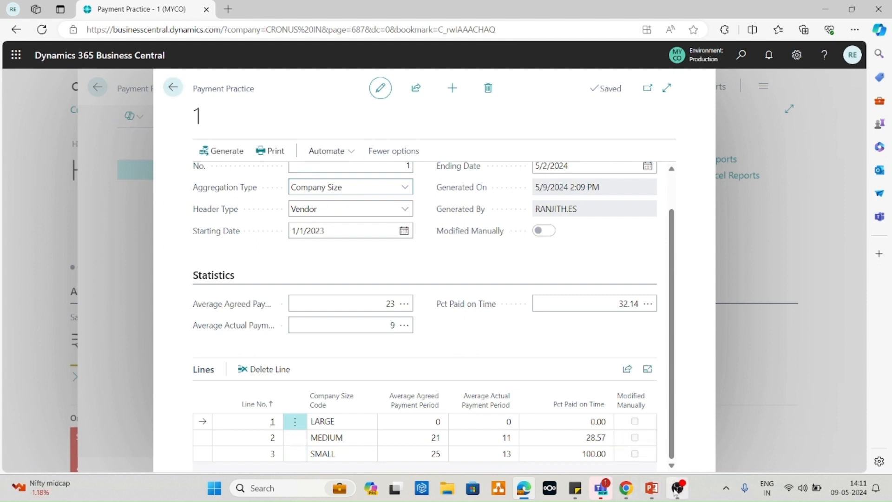
Switch to the PowerPoint slide show and advance to the closing slide.
{"action": "mouse_move", "coordinate": [652, 488]}
{"action": "left_click", "coordinate": [707, 428]}
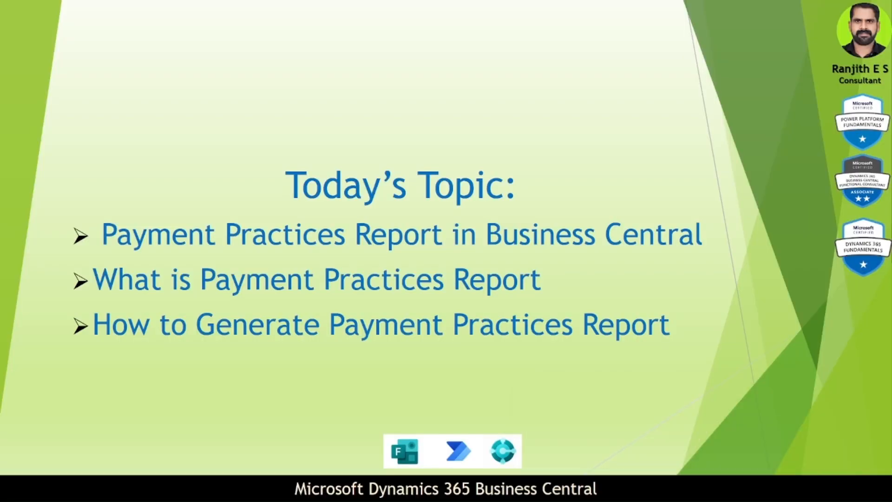
{"action": "key", "text": "Right"}
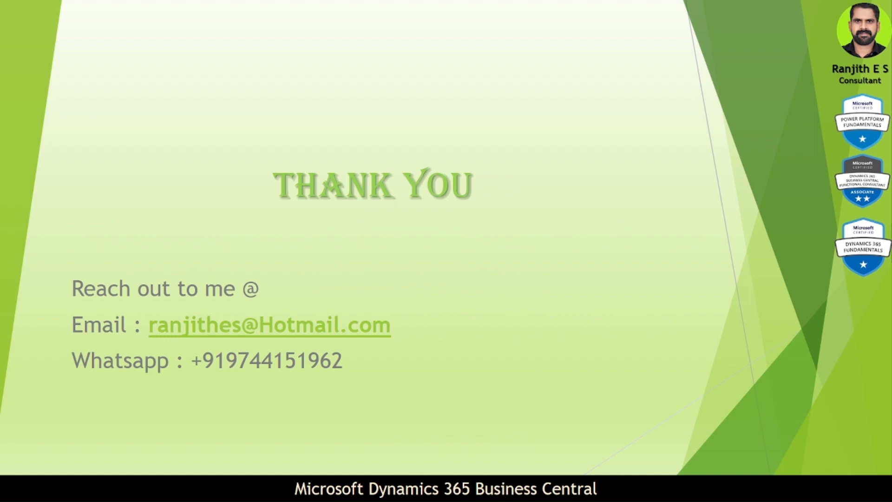